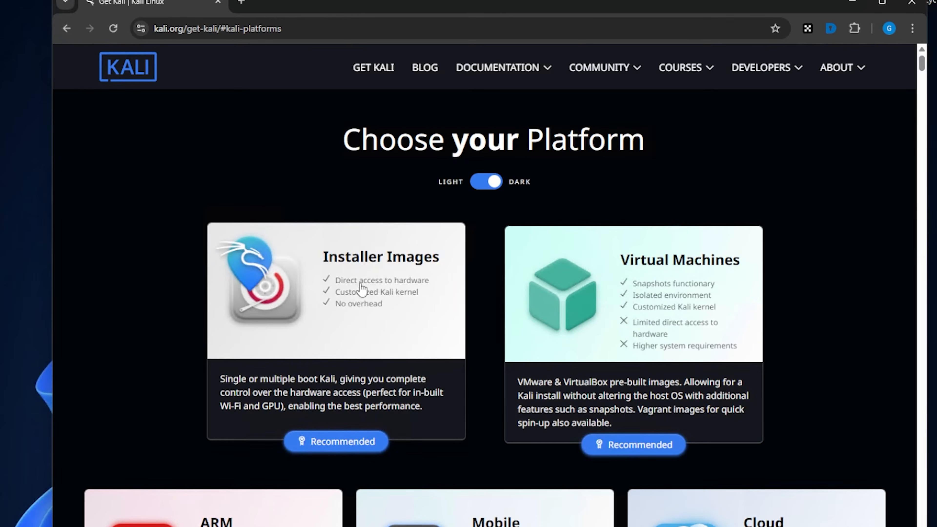
# Step: Download the recommended x86_64 Installer image of Kali Linux 2025.1a from the installer images page, and put the browser away
pyautogui.click(357, 297)
pyautogui.scroll(-5, 610, 258)
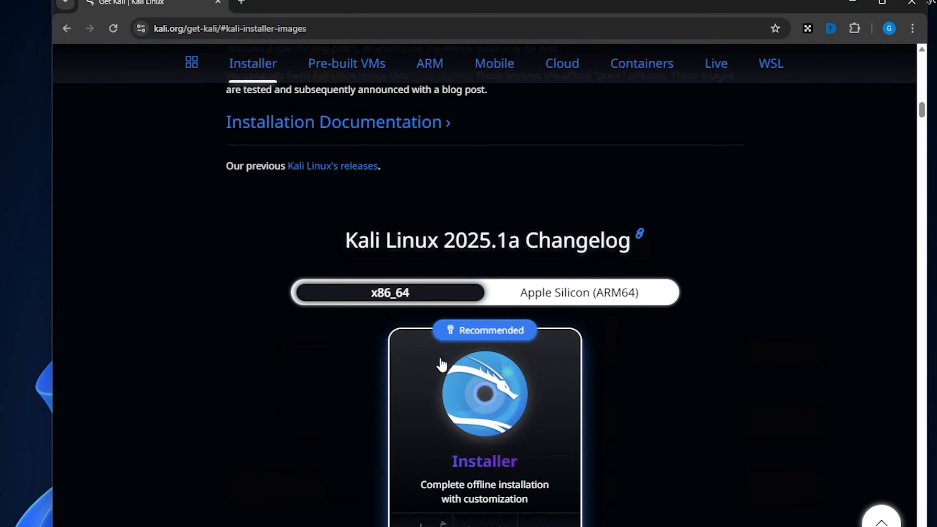
pyautogui.click(570, 299)
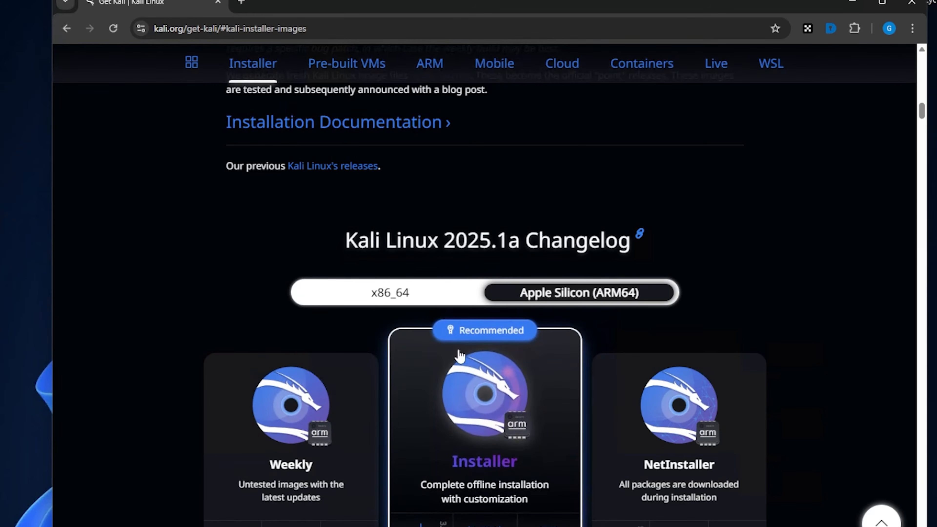
pyautogui.click(400, 304)
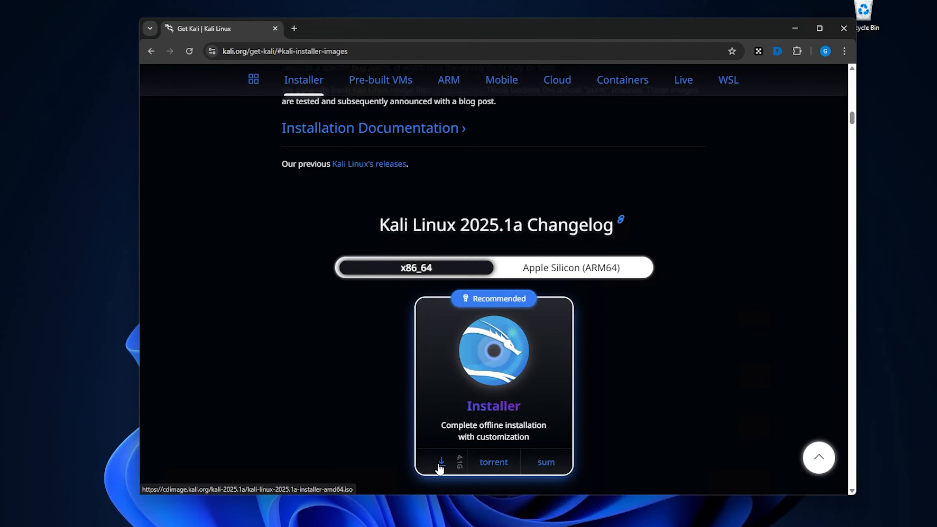
pyautogui.click(440, 464)
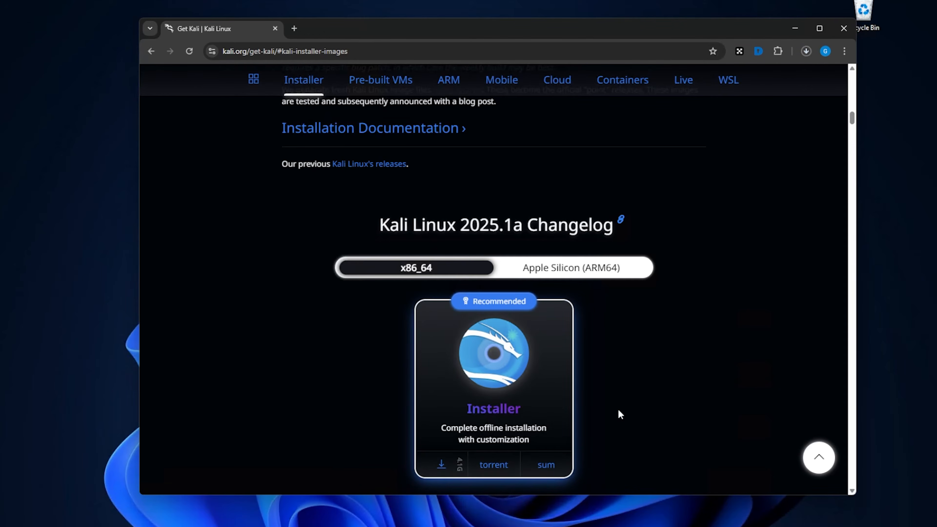
pyautogui.scroll(-3, 619, 410)
pyautogui.click(752, 23)
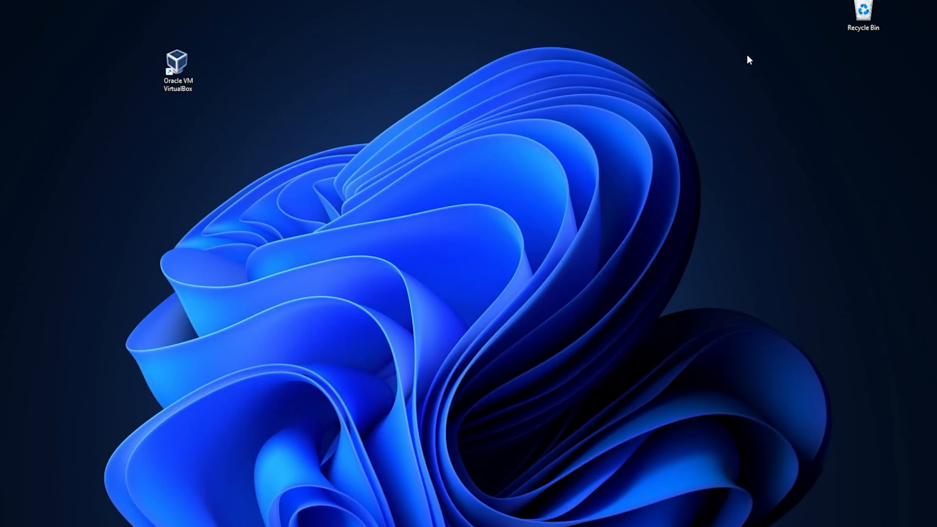
# Step: Switch to Oracle VM VirtualBox and begin a new virtual machine named "Kali Linux 2025.1a"
pyautogui.click(177, 70)
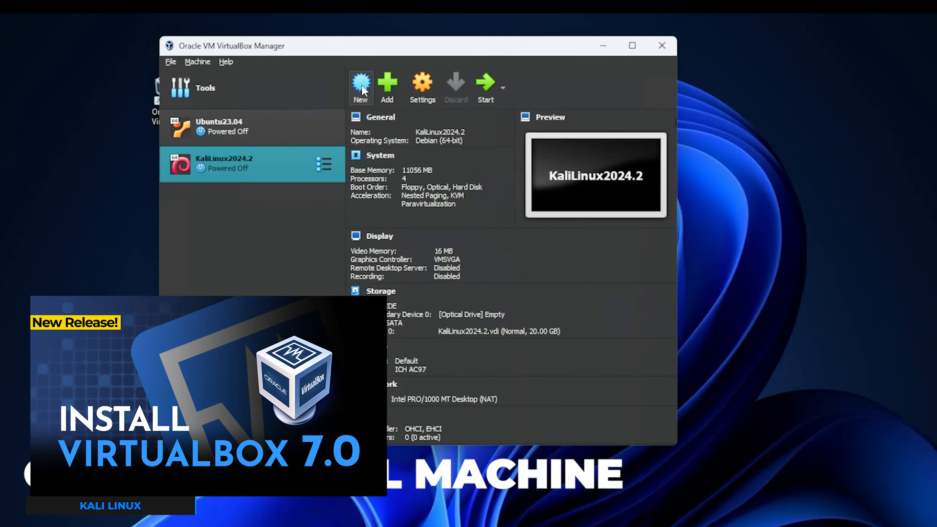
pyautogui.click(336, 60)
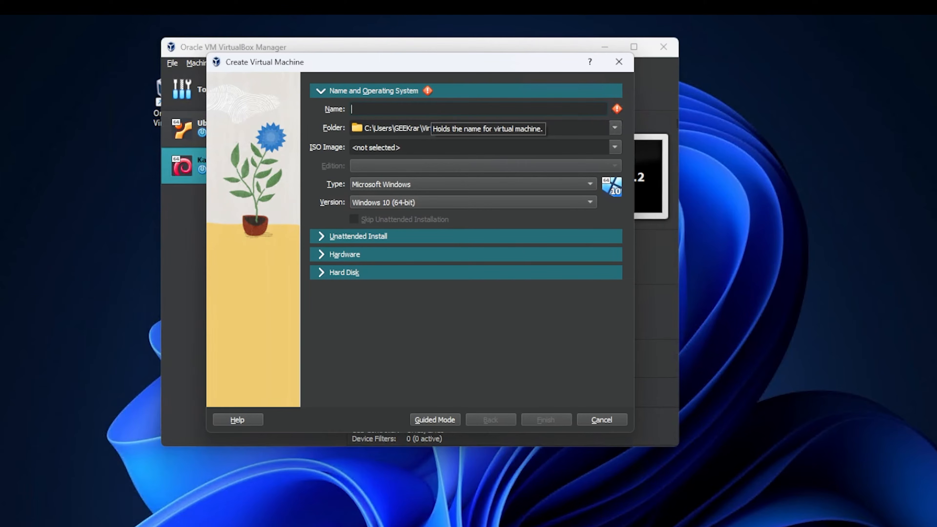
pyautogui.write('Kali Liu')
pyautogui.write('ux 2025.1a')
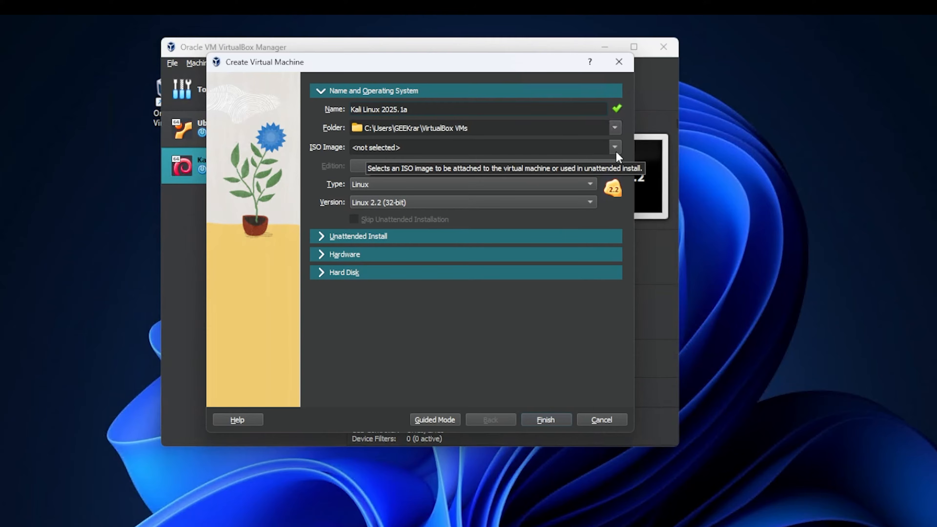
# Step: Attach the kali-linux-2025.1a-installer-amd64 ISO from the Downloads folder as the virtual machine's ISO image
pyautogui.click(615, 149)
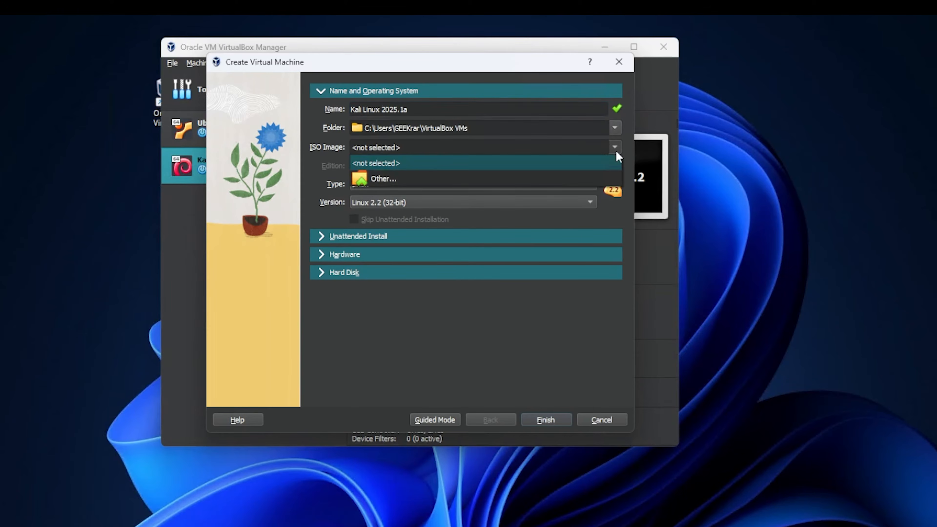
pyautogui.click(384, 178)
pyautogui.click(398, 193)
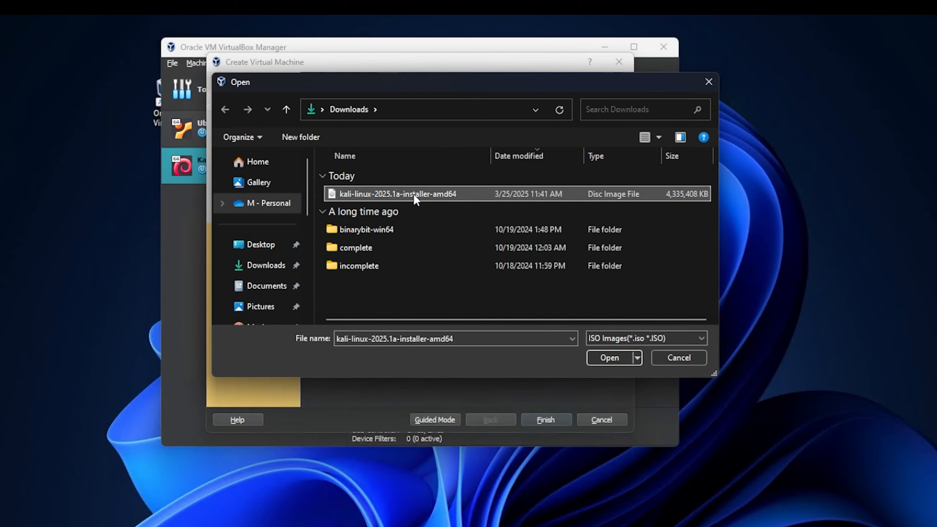
pyautogui.click(605, 358)
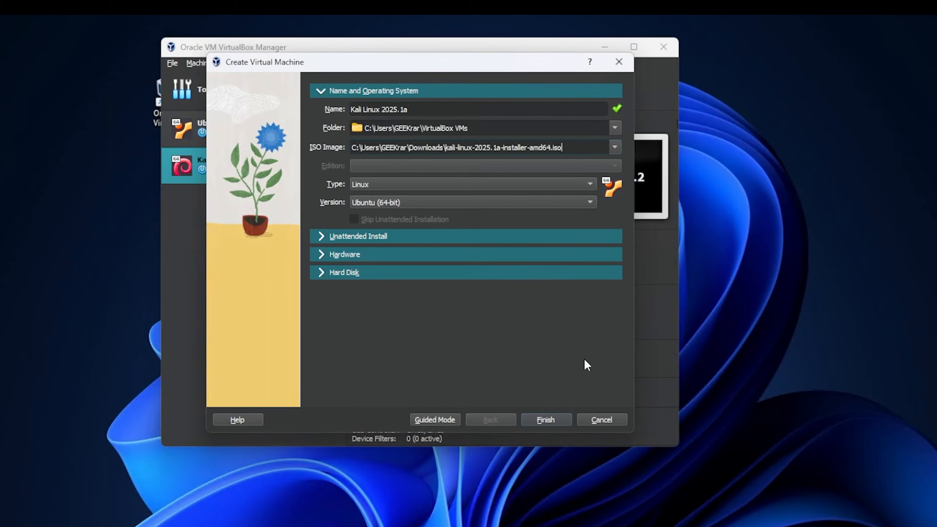
# Step: Create the virtual machine with 5794 MB base memory, 4 processors and a new 25.00 GB VDI hard disk
pyautogui.click(348, 254)
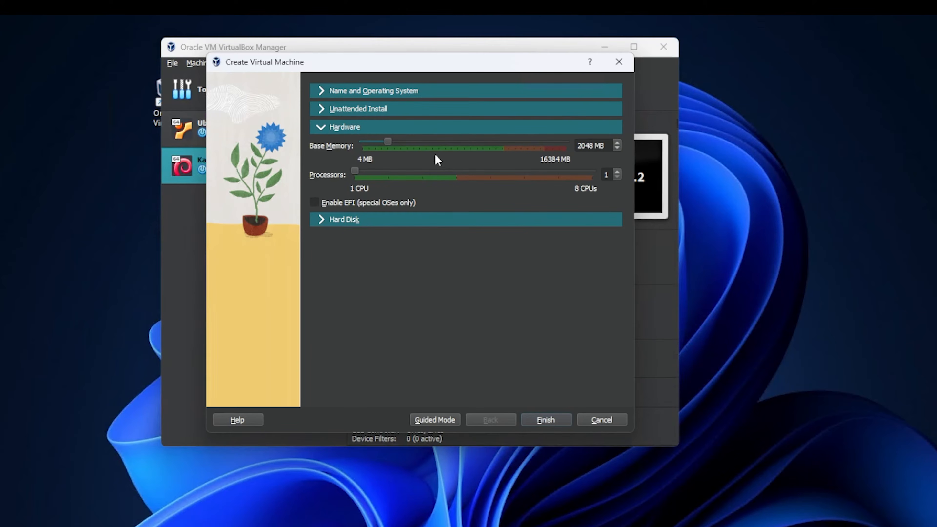
pyautogui.moveTo(390, 143); pyautogui.dragTo(434, 143)
pyautogui.moveTo(355, 171); pyautogui.dragTo(452, 172)
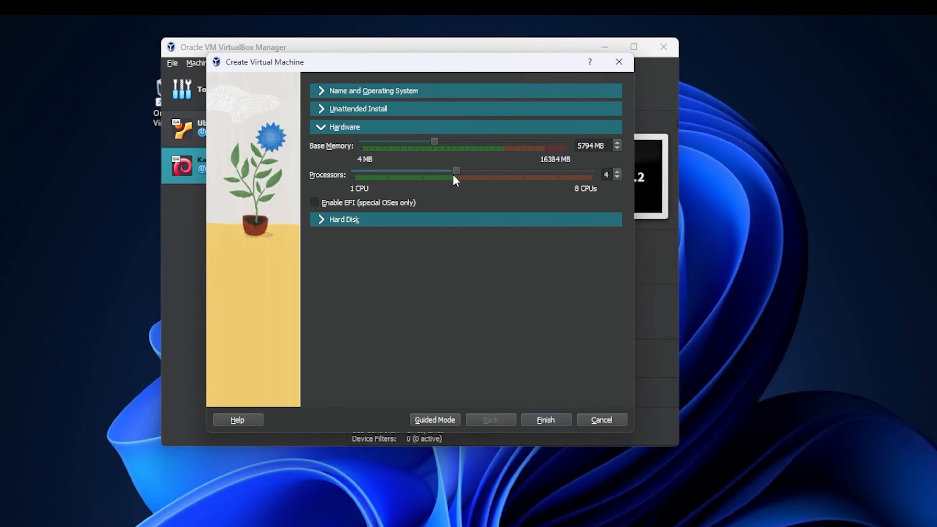
pyautogui.click(323, 220)
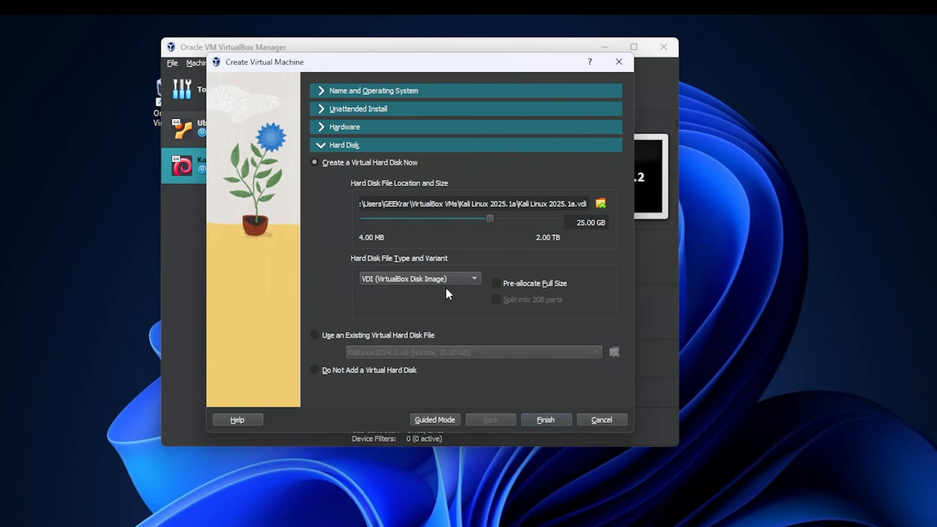
pyautogui.click(546, 420)
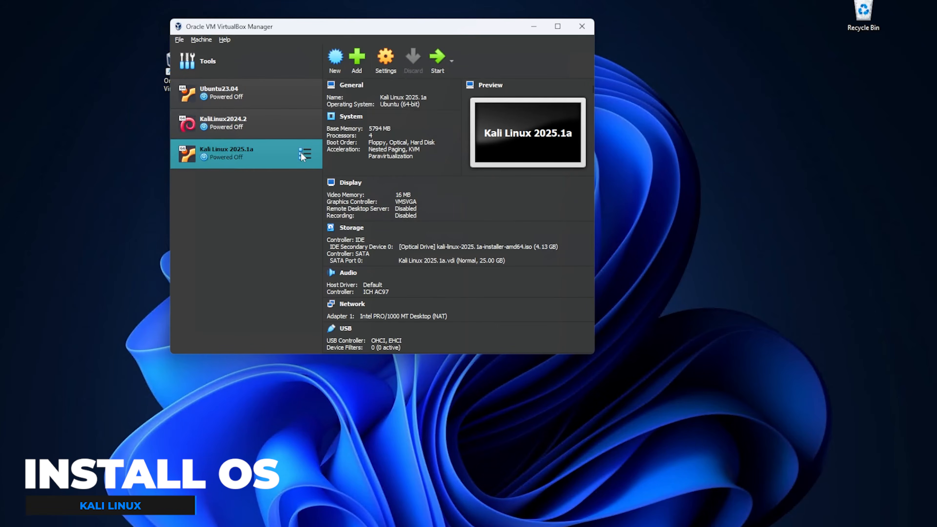
# Step: Start the Kali Linux 2025.1a virtual machine and launch the Graphical install from the installer menu
pyautogui.click(439, 59)
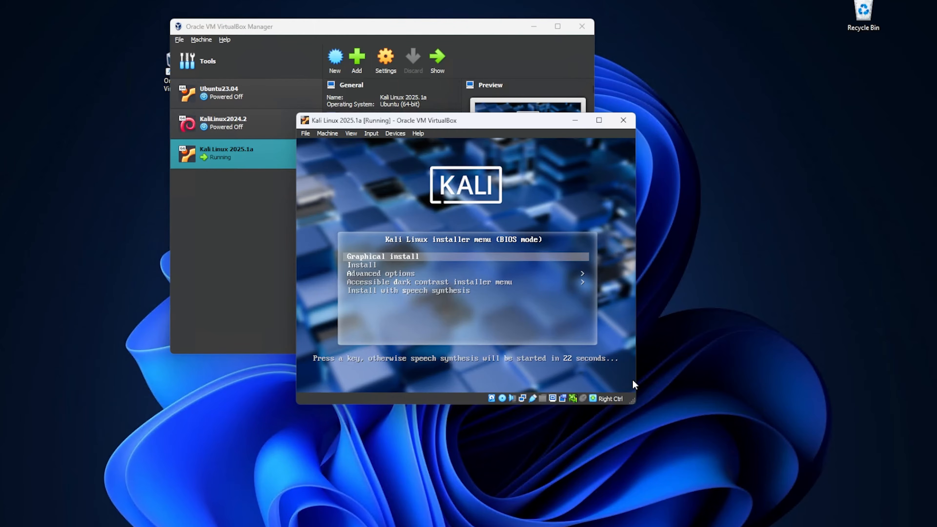
pyautogui.press('Down')
pyautogui.press('Down')
pyautogui.press('Down')
pyautogui.press('Down')
pyautogui.press('Up')
pyautogui.press('Up')
pyautogui.press('Up')
pyautogui.press('Up')
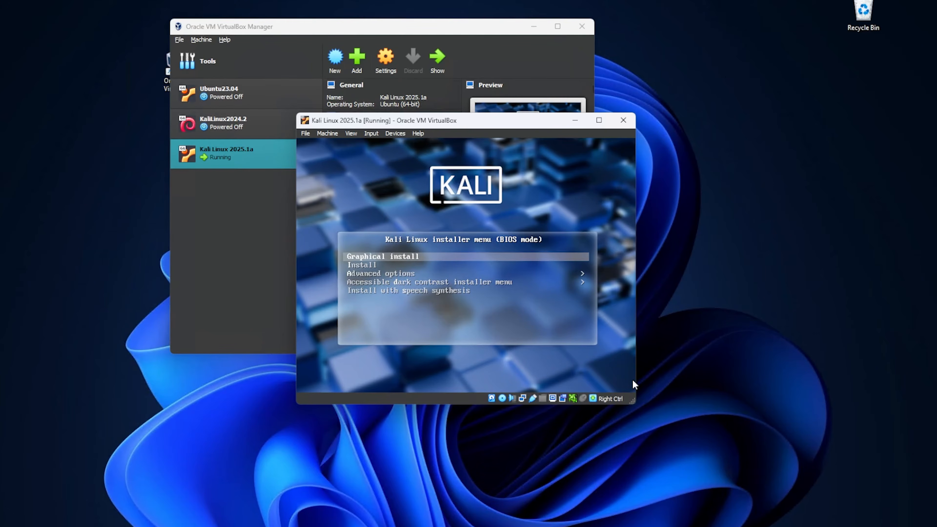
pyautogui.press('Return')
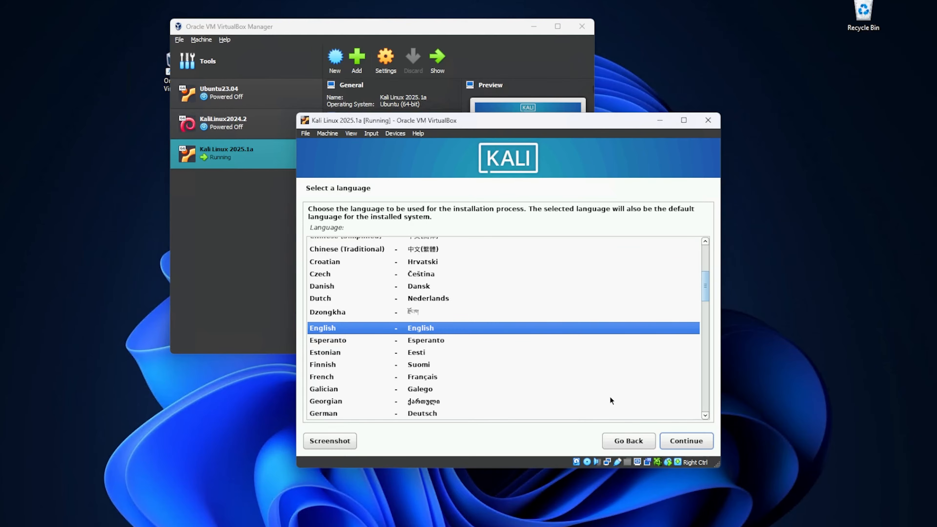
# Step: Accept English, United States and the default keyboard layout for the installation, and keep hostname kali with a blank domain name
pyautogui.click(676, 435)
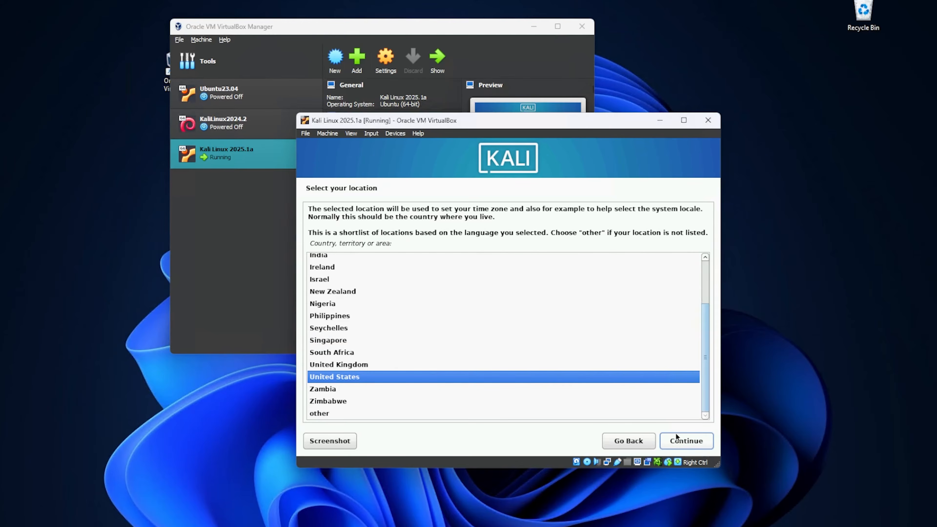
pyautogui.click(680, 442)
pyautogui.click(680, 441)
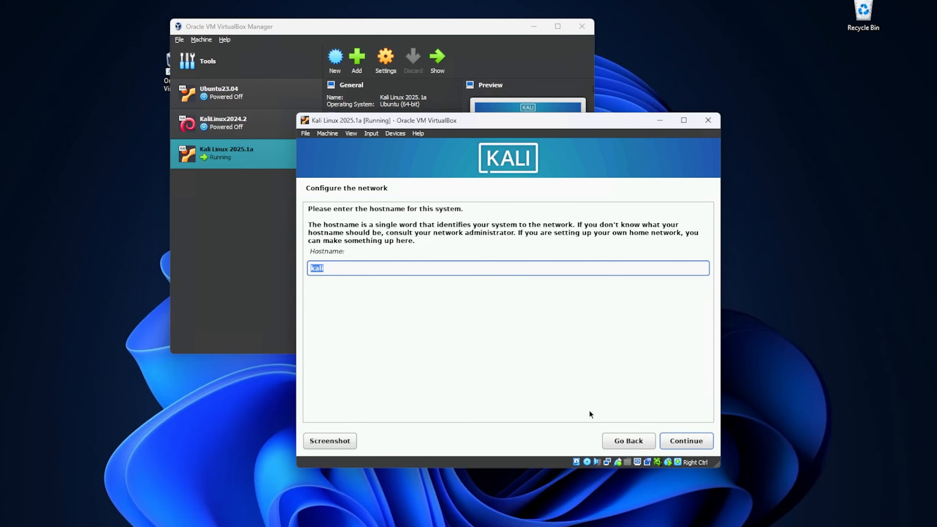
pyautogui.click(688, 441)
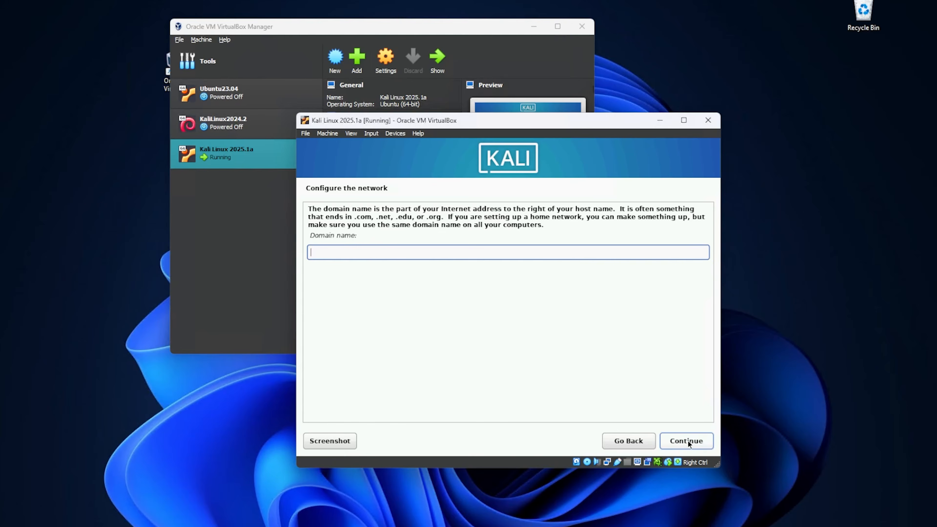
pyautogui.click(688, 440)
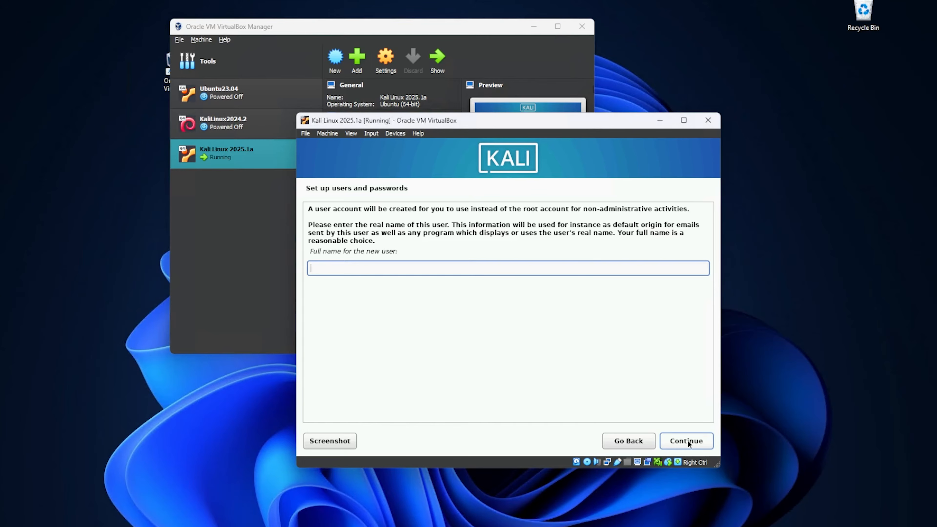
# Step: Create the user account with the full name, suggested username and account password, and keep the Eastern time zone
pyautogui.write('geekrar')
pyautogui.click(688, 441)
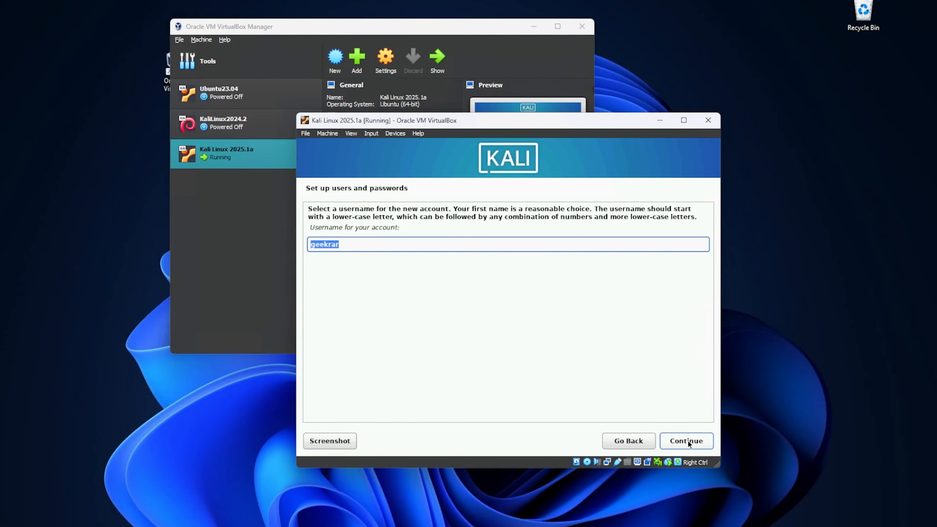
pyautogui.click(688, 441)
pyautogui.write('k')
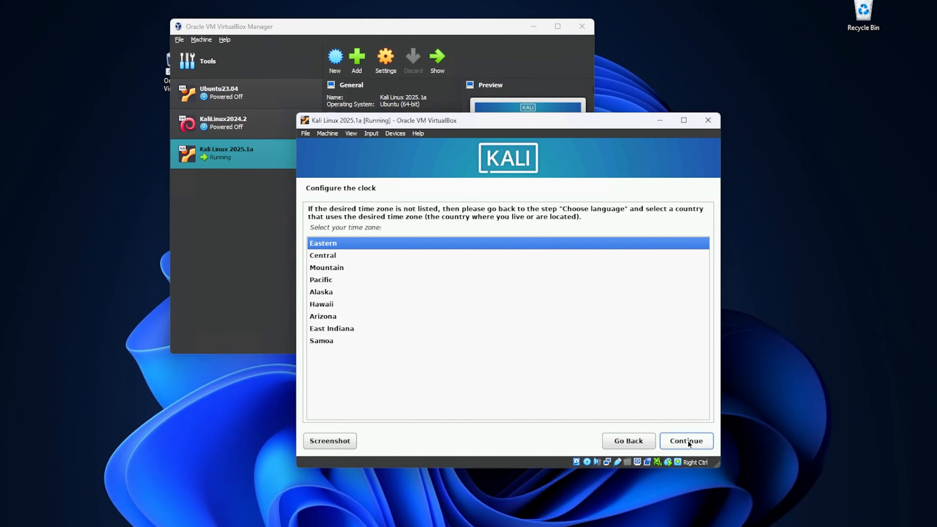
pyautogui.click(688, 440)
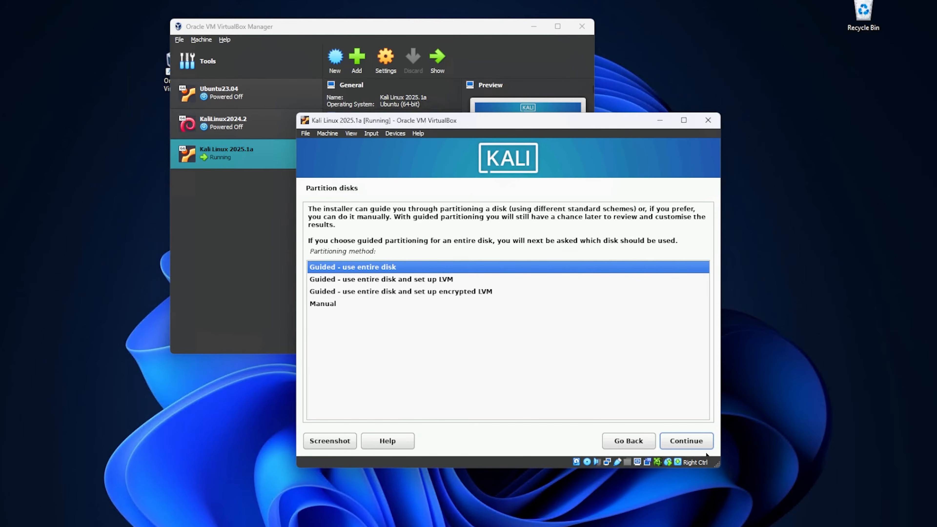
# Step: Partition the entire VBOX HARDDISK with guided partitioning, all files in one partition, and write the changes to disk
pyautogui.click(684, 441)
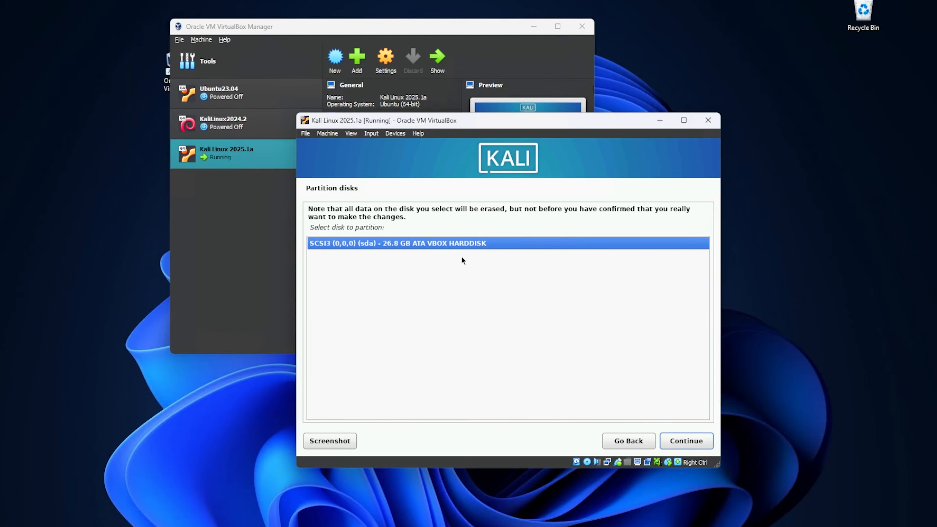
pyautogui.click(689, 445)
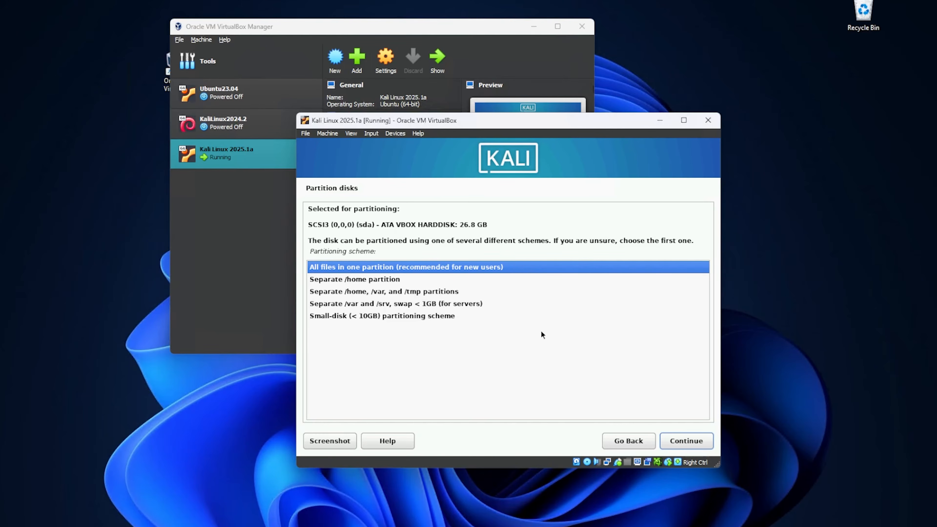
pyautogui.click(691, 446)
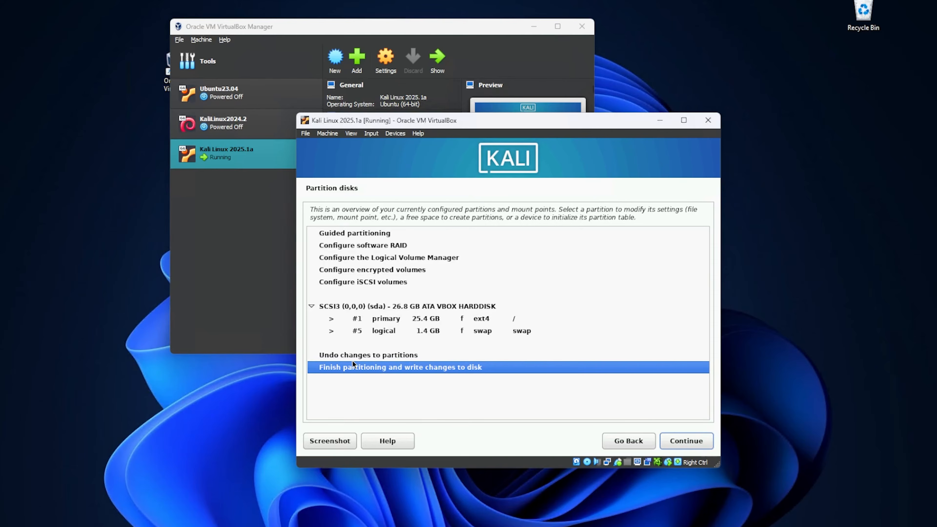
pyautogui.click(663, 442)
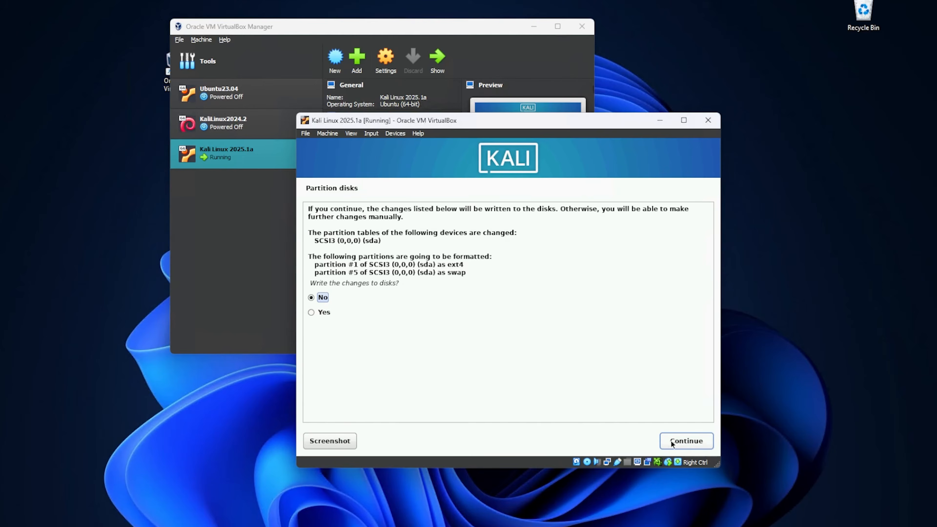
pyautogui.click(324, 313)
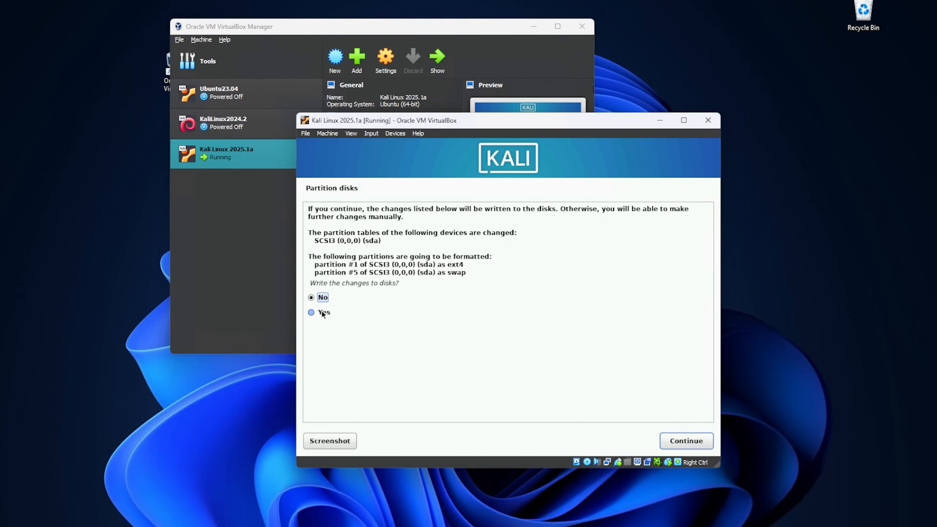
pyautogui.click(670, 440)
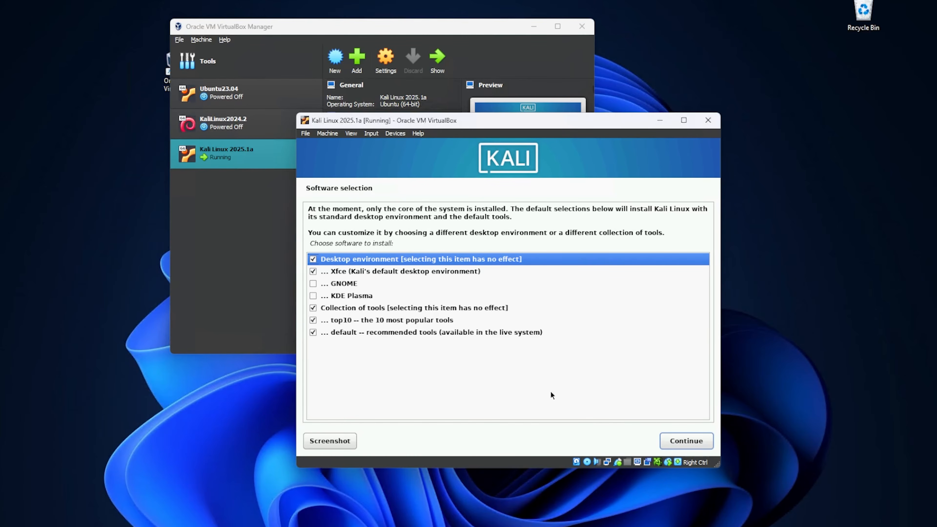
# Step: Install the default software selection with the Xfce desktop, and install the GRUB boot loader on /dev/sda
pyautogui.click(683, 438)
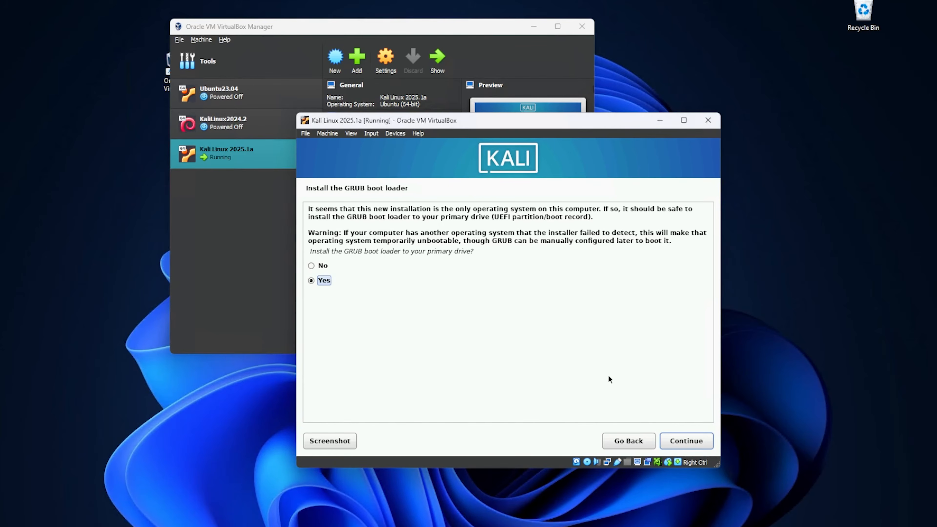
pyautogui.click(697, 445)
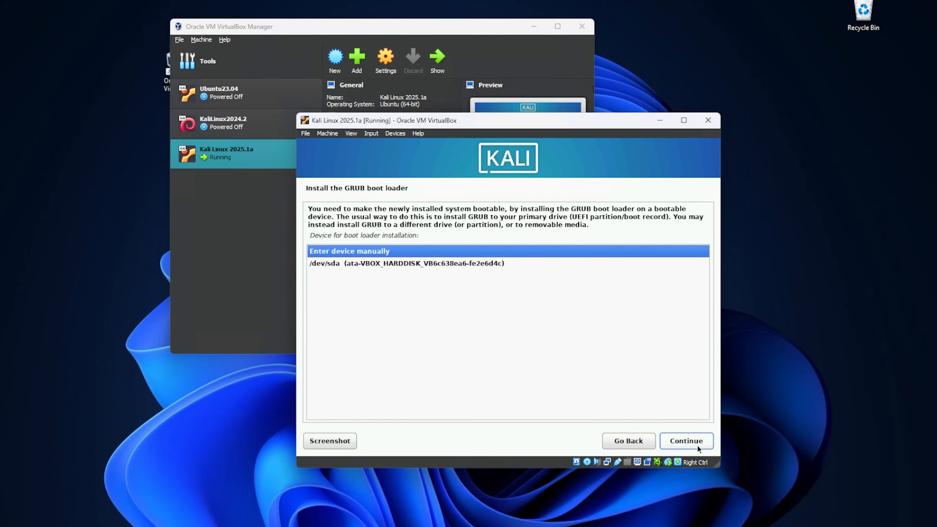
pyautogui.click(386, 263)
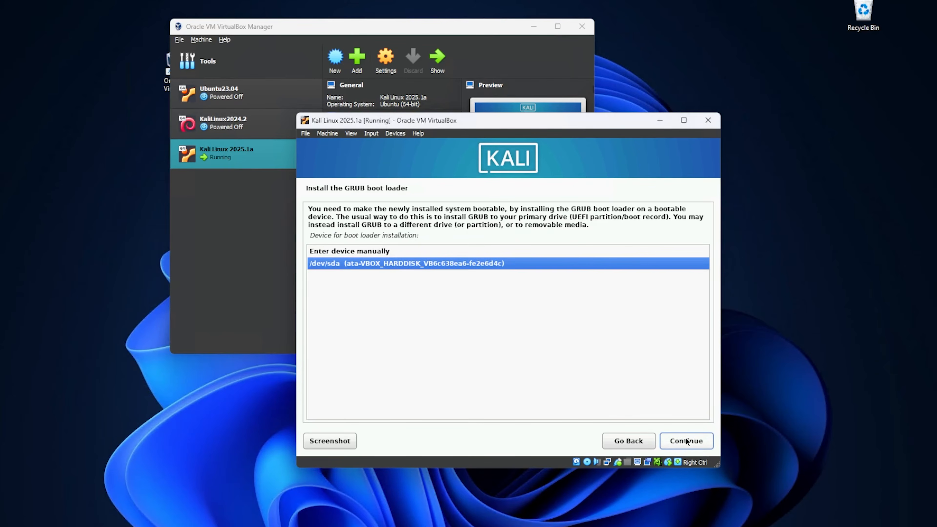
pyautogui.click(688, 446)
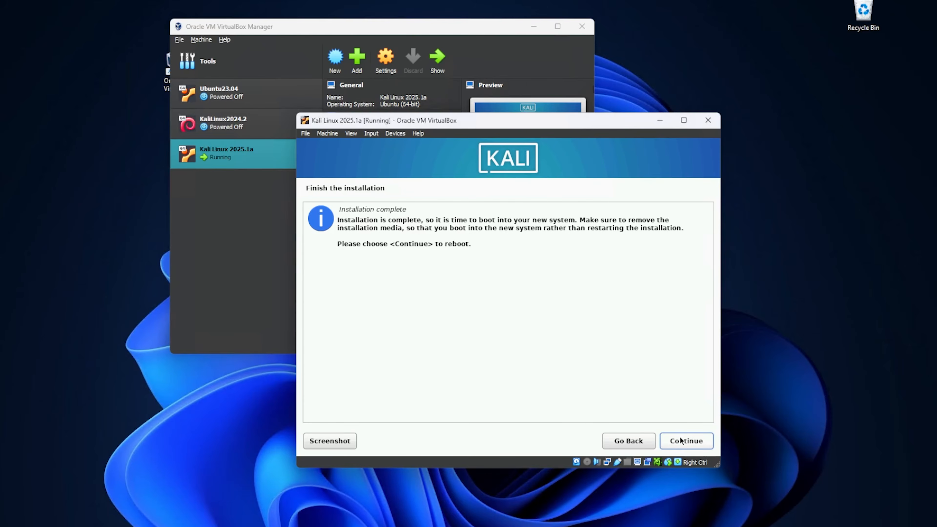
# Step: Finish the installation by rebooting into the new Kali system, and switch the virtual machine window to full-screen mode
pyautogui.click(684, 442)
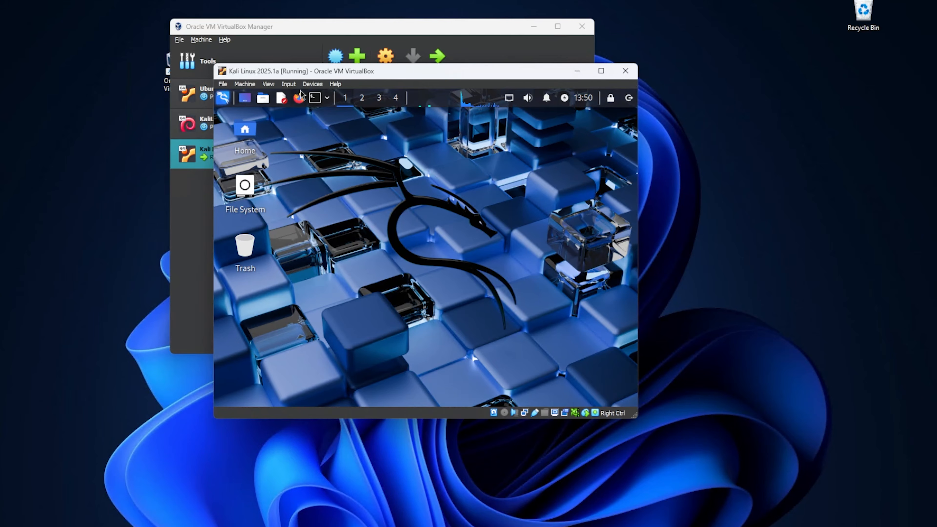
pyautogui.click(268, 84)
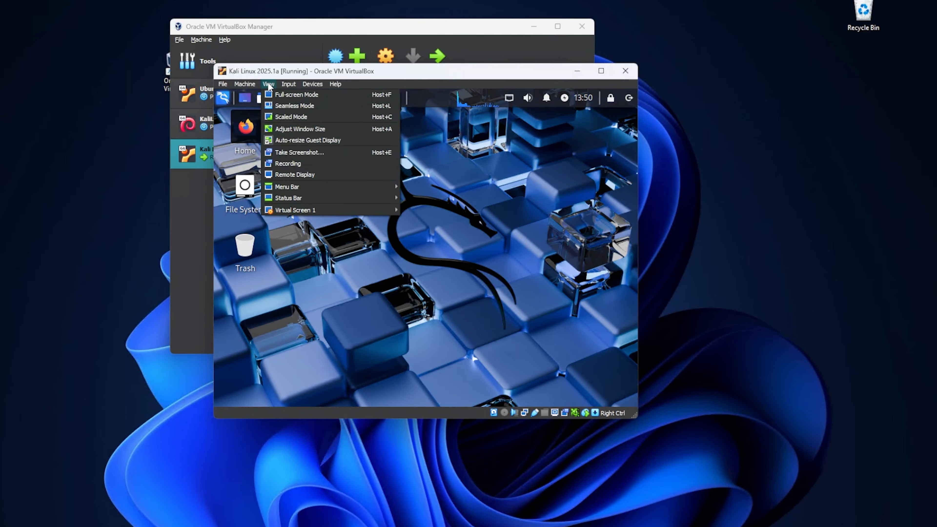
pyautogui.click(290, 95)
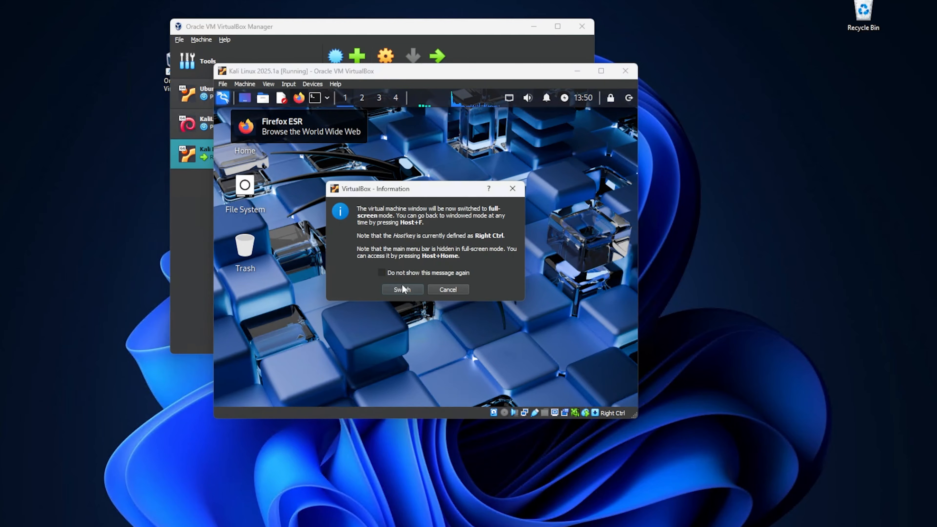
pyautogui.click(404, 290)
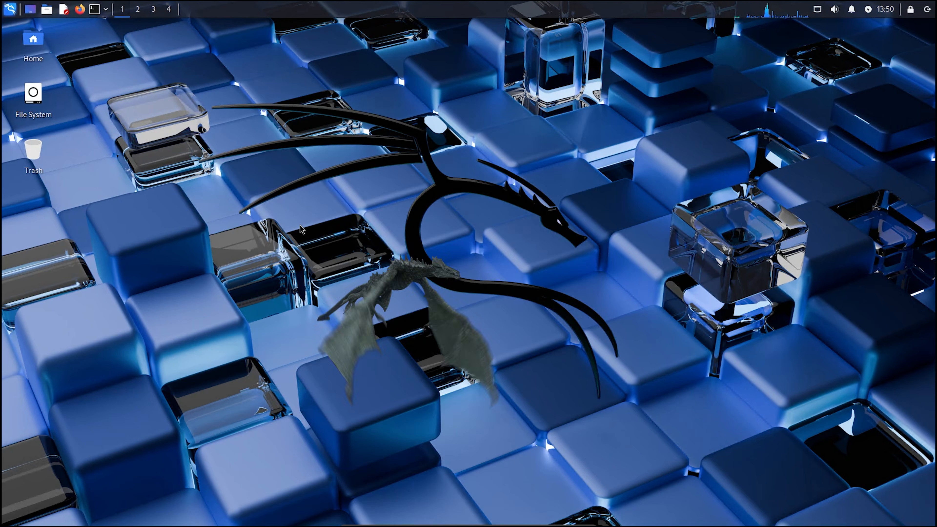
# Step: Examine the tool categories in Kali's application list, including Vulnerability Analysis, Social Engineering Tools, Settings, Information Gathering and Forensics, and close the list
pyautogui.click(9, 9)
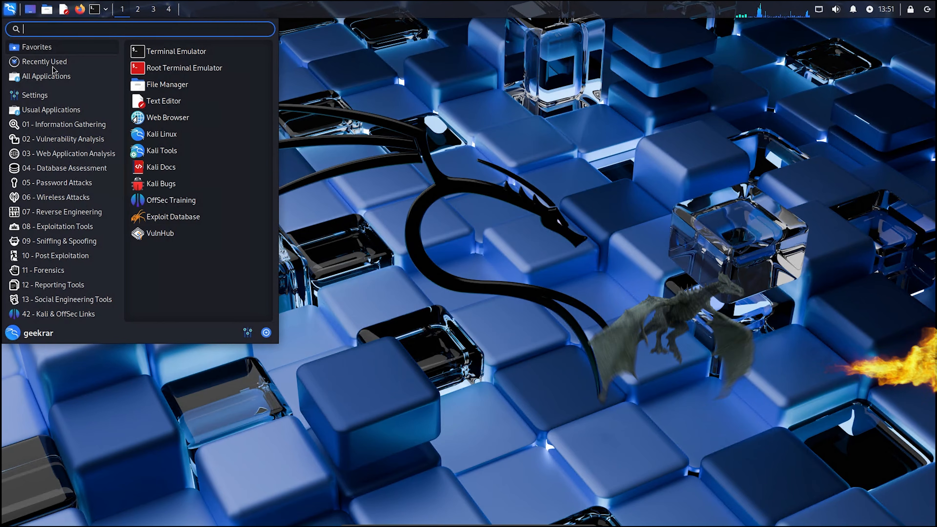
pyautogui.click(62, 139)
pyautogui.click(73, 300)
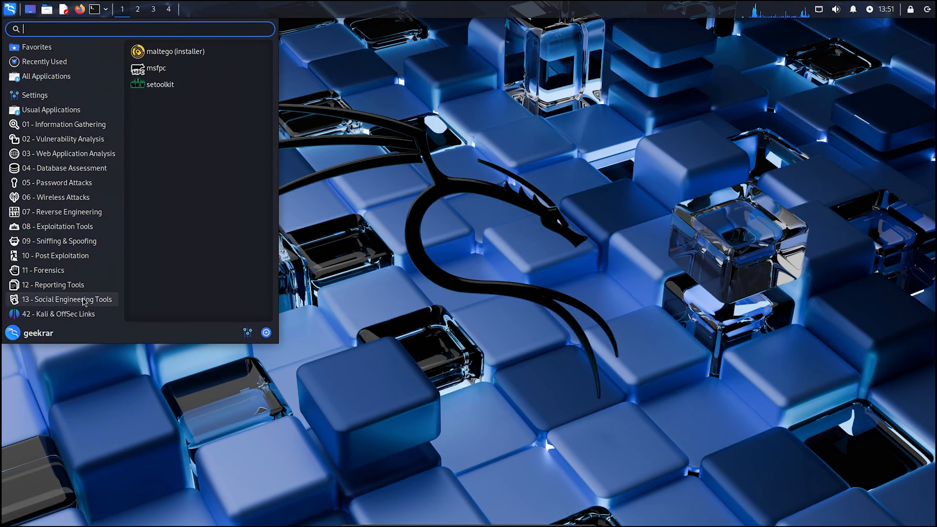
pyautogui.click(83, 288)
pyautogui.click(84, 271)
pyautogui.click(87, 200)
pyautogui.click(81, 145)
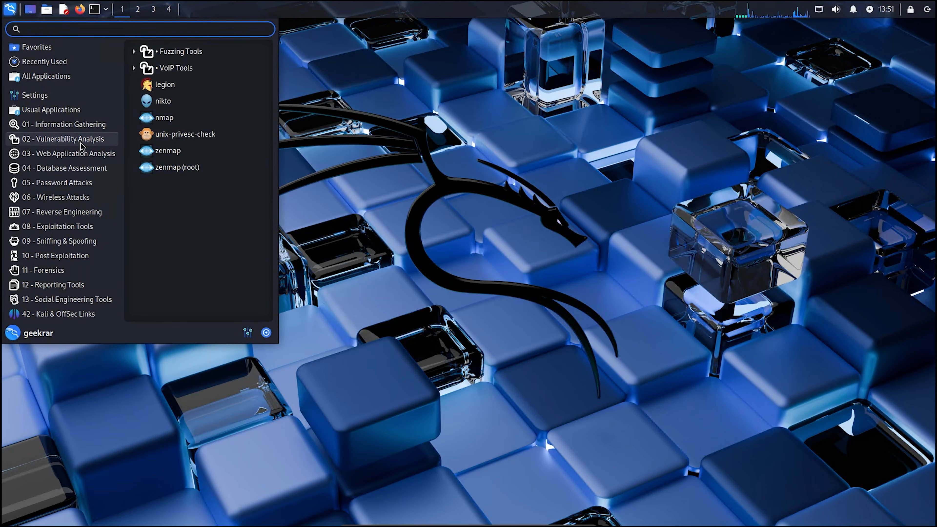
pyautogui.click(70, 95)
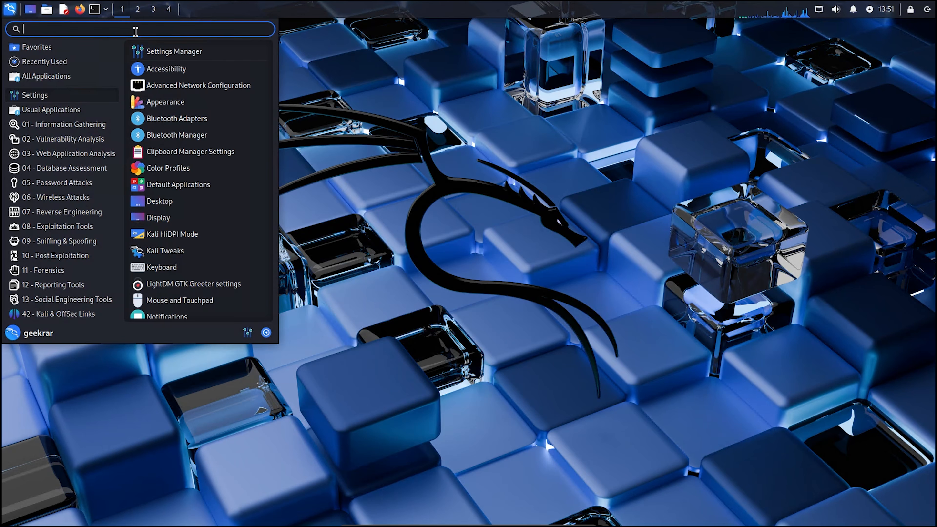
pyautogui.click(74, 125)
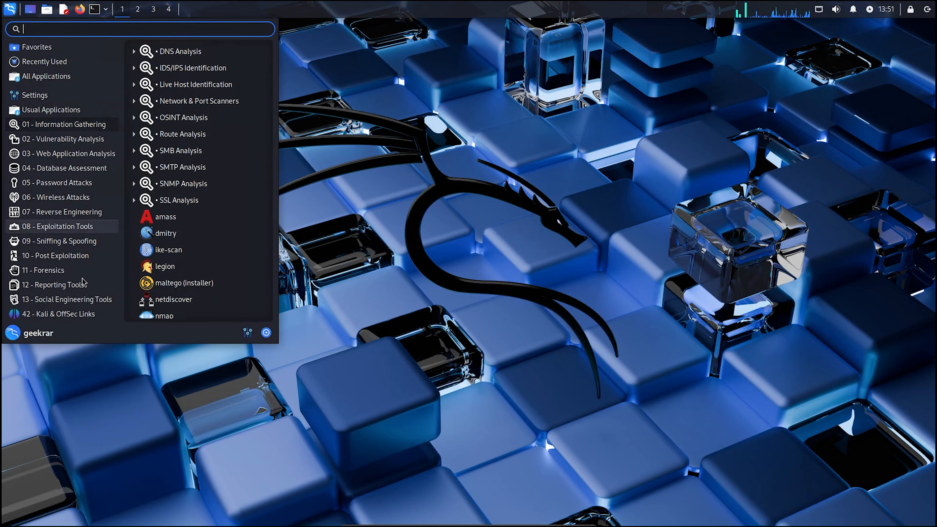
pyautogui.click(74, 271)
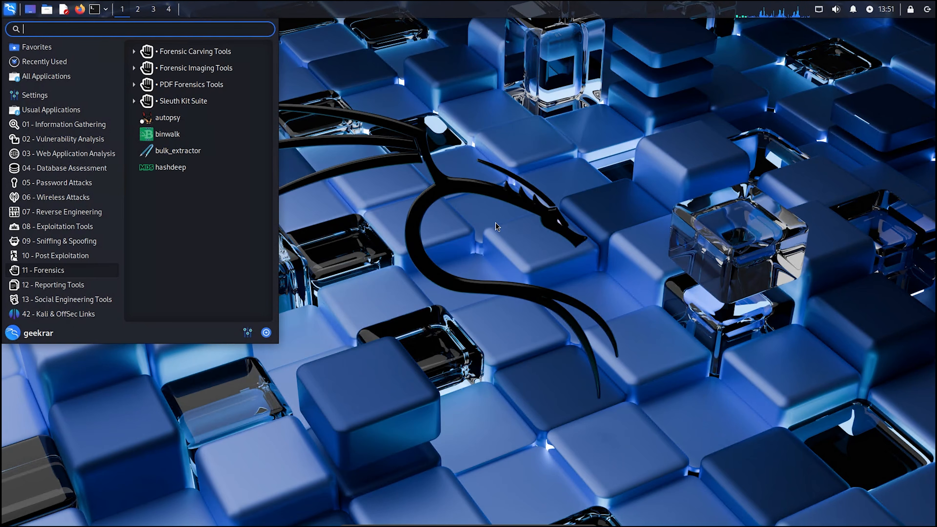
pyautogui.click(496, 226)
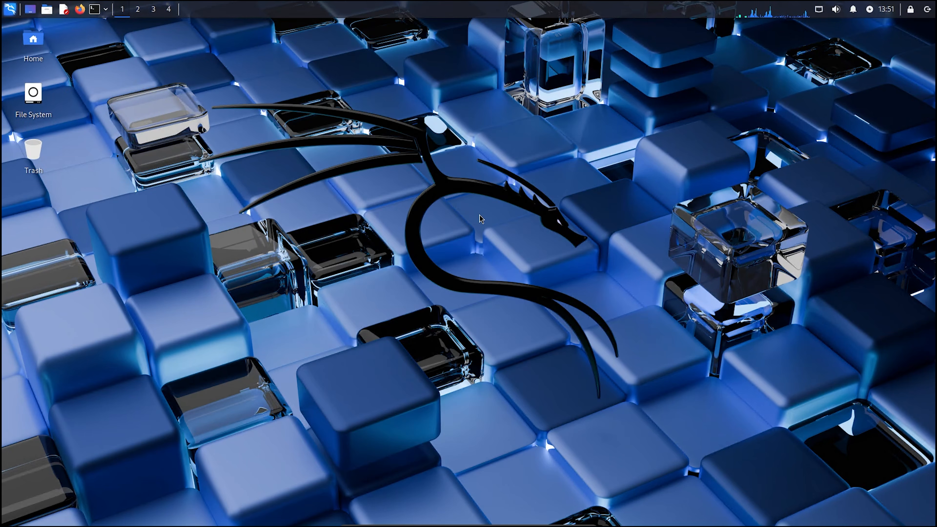